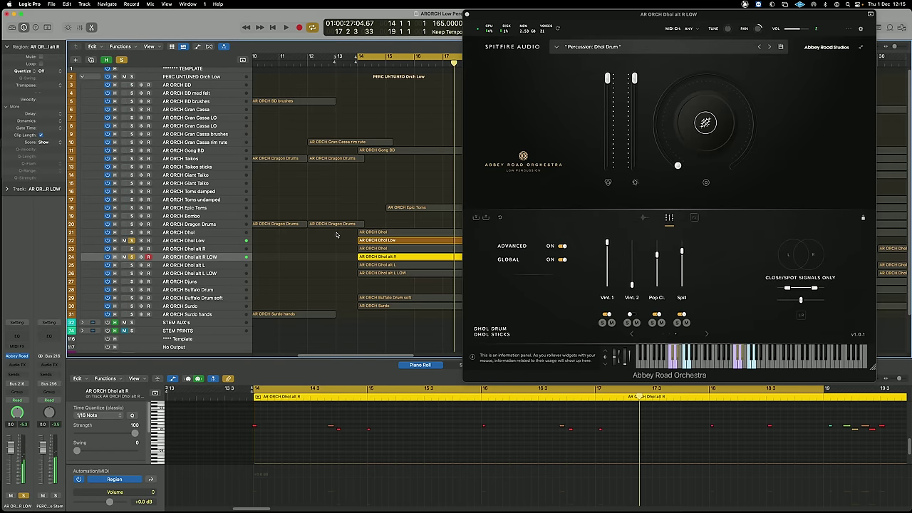
# Play back the soloed AR ORCH Dhol Low and Dhol alt R LOW tracks together and clear all solos
pyautogui.click(382, 241)
pyautogui.click(407, 258)
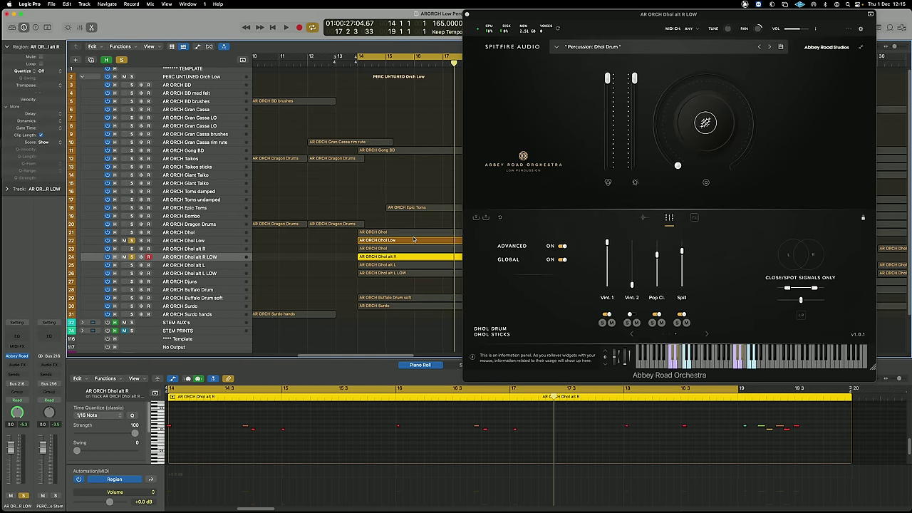
pyautogui.click(411, 244)
pyautogui.click(415, 259)
pyautogui.click(410, 243)
pyautogui.click(412, 258)
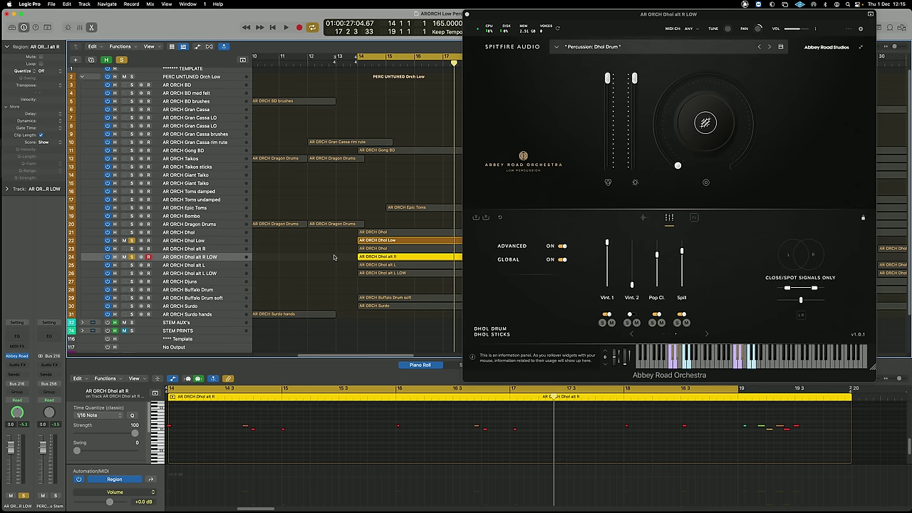
pyautogui.hscroll(2, 333, 256)
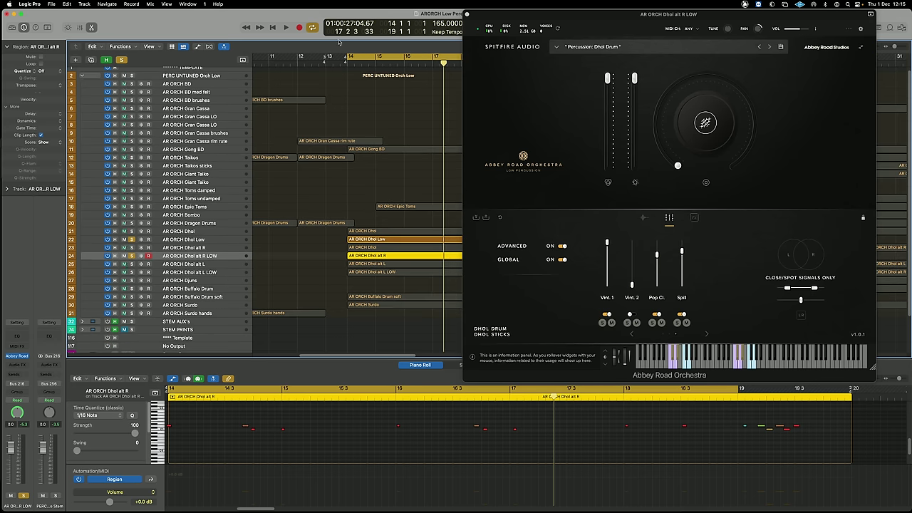
pyautogui.doubleClick(336, 64)
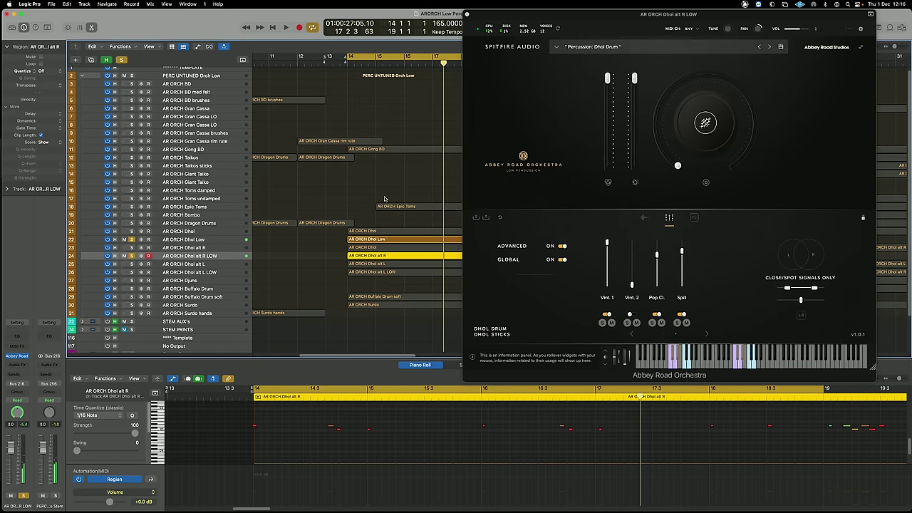
pyautogui.press('ctrl+alt+super+s')
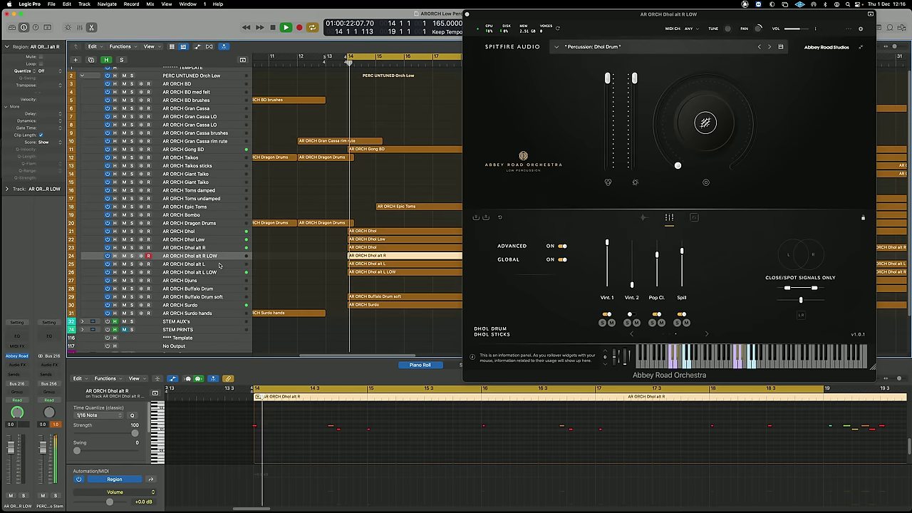
# Review the microphone mixer pages of the AR ORCH Dhol alt L track and play it back soloed
pyautogui.click(226, 267)
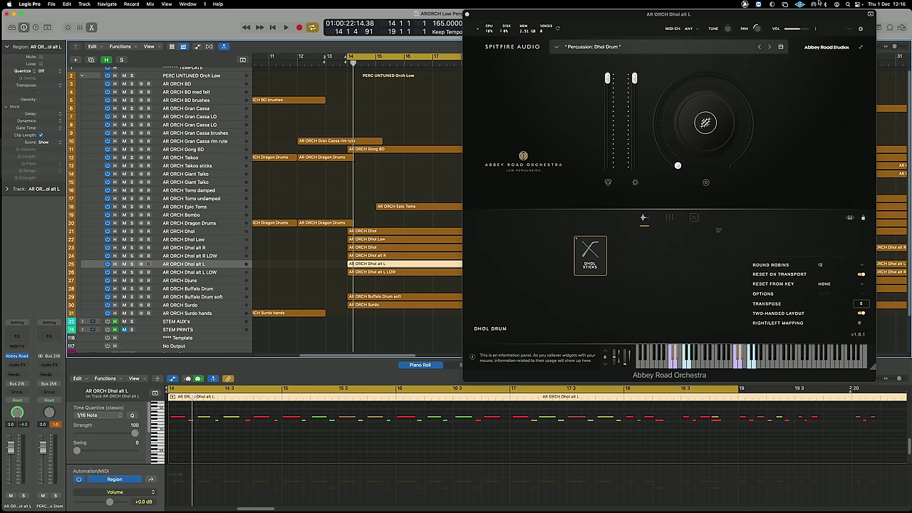
pyautogui.click(669, 218)
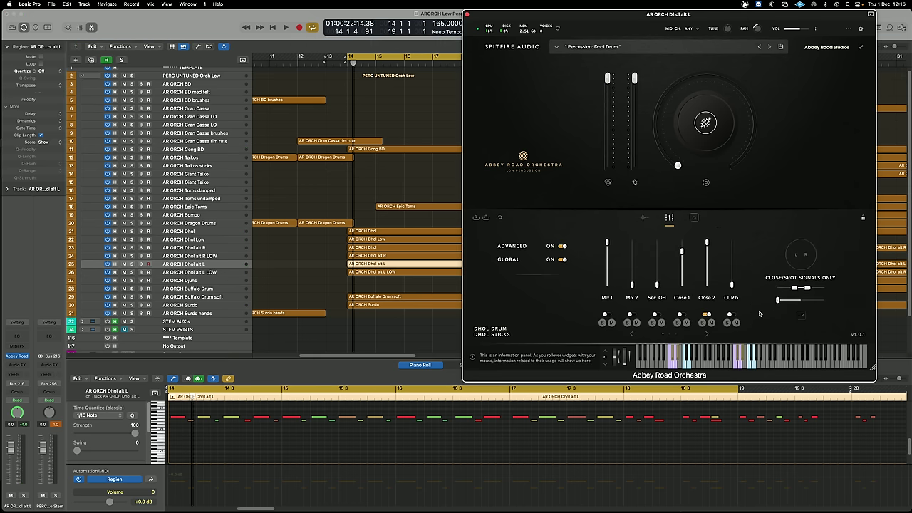
pyautogui.click(707, 335)
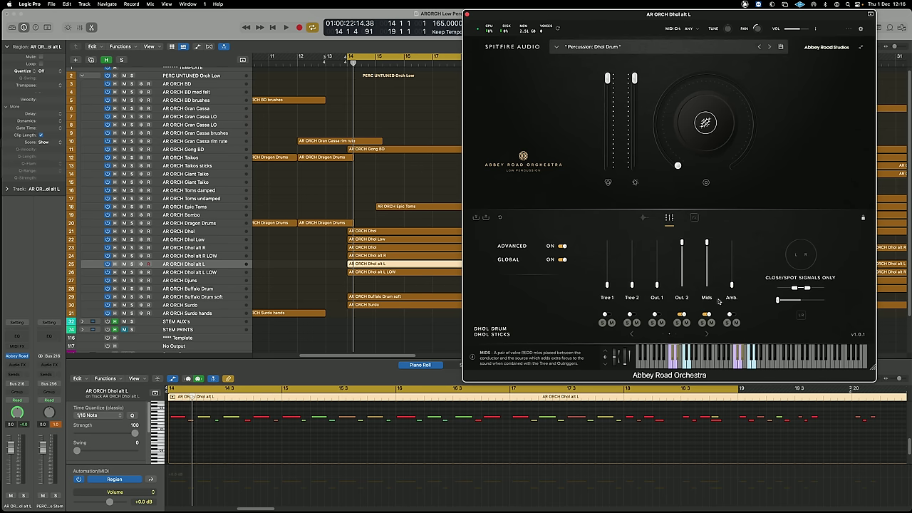
pyautogui.click(707, 335)
pyautogui.click(632, 336)
pyautogui.click(632, 336)
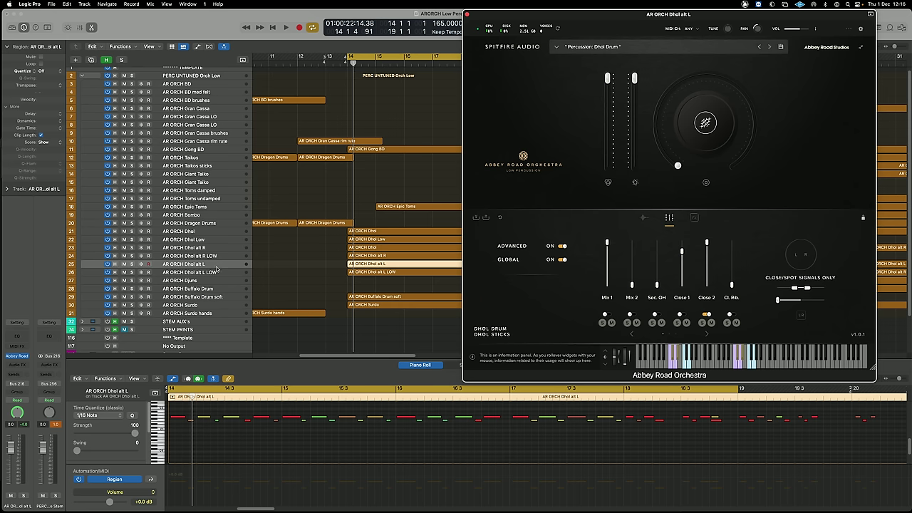
pyautogui.press('s')
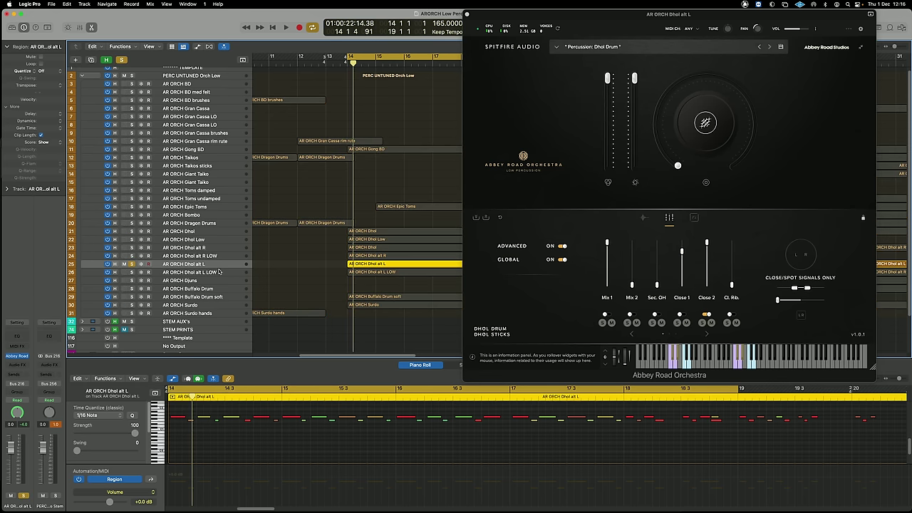
pyautogui.press('space')
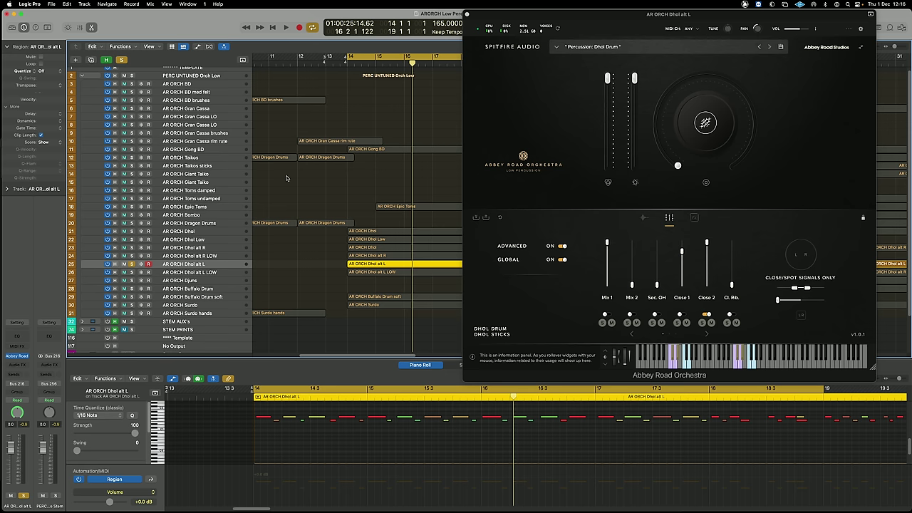
# Switch the solo from AR ORCH Dhol alt L to Dhol alt L LOW and review its microphone mixer pages
pyautogui.click(139, 272)
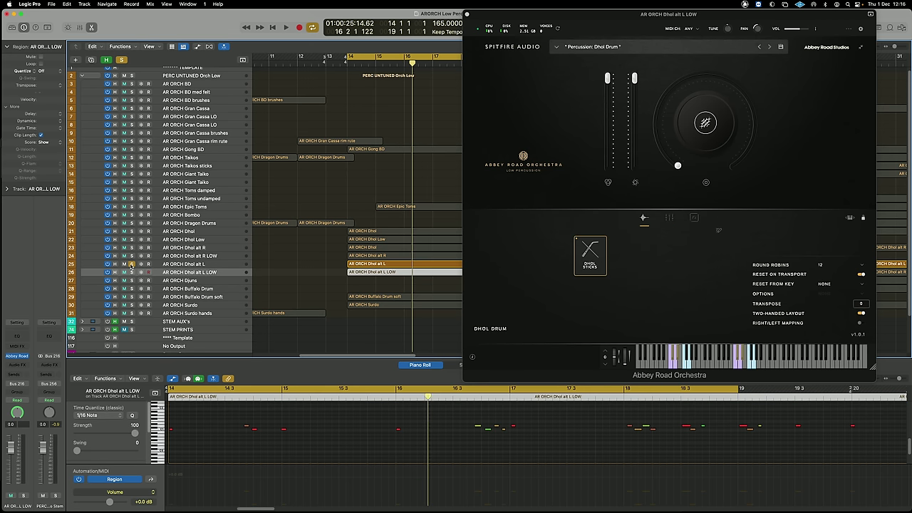
pyautogui.click(131, 272)
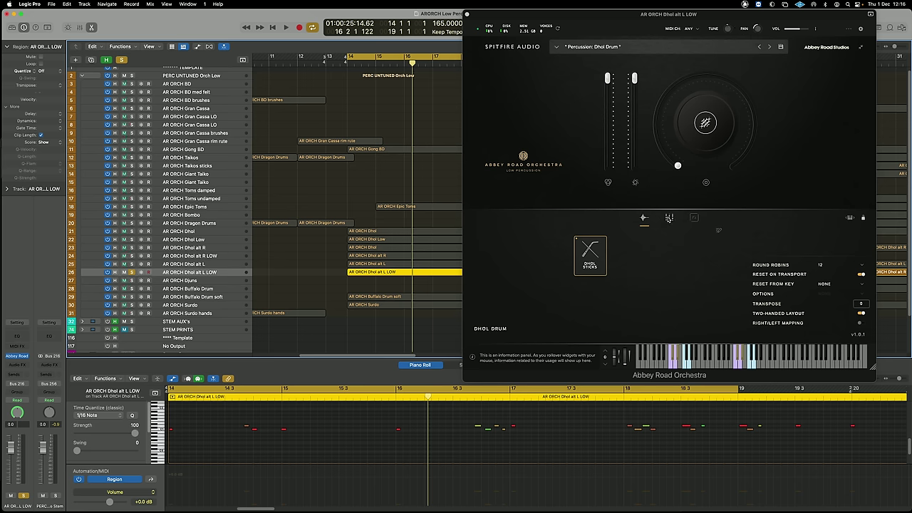
pyautogui.click(670, 217)
pyautogui.click(708, 335)
pyautogui.click(632, 335)
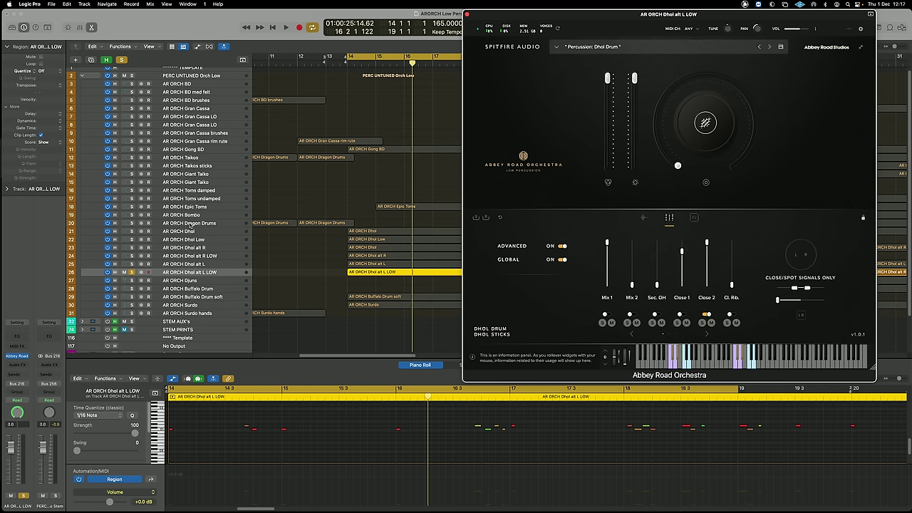
# Solo AR ORCH Dhol alt L and Dhol alt L LOW together and play both from bar 14
pyautogui.keyDown('shift'); pyautogui.click(212, 266); pyautogui.keyUp('shift')
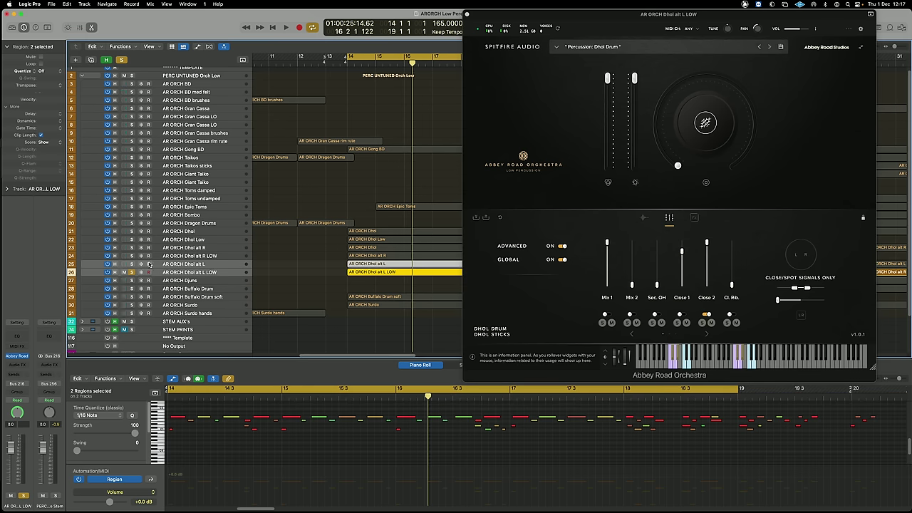
pyautogui.press('s')
pyautogui.press('s')
pyautogui.hotkey('shift', 'Return')
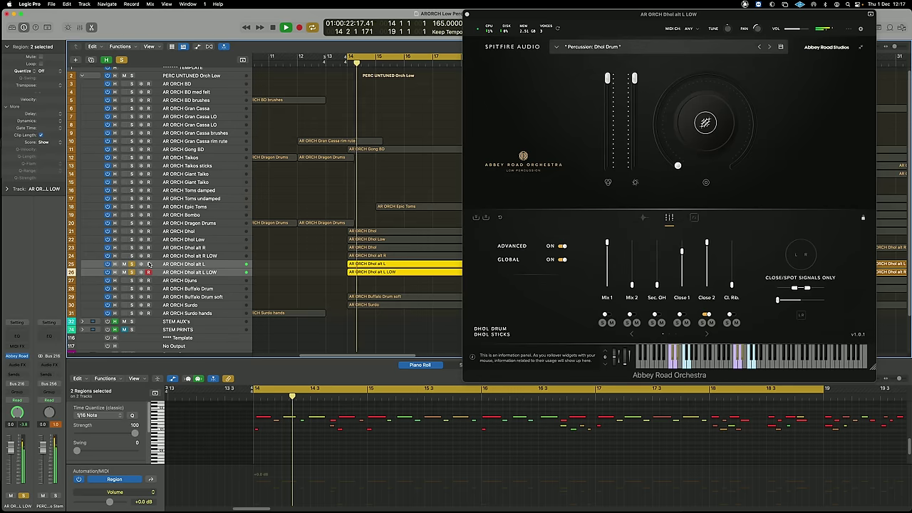
pyautogui.press('space')
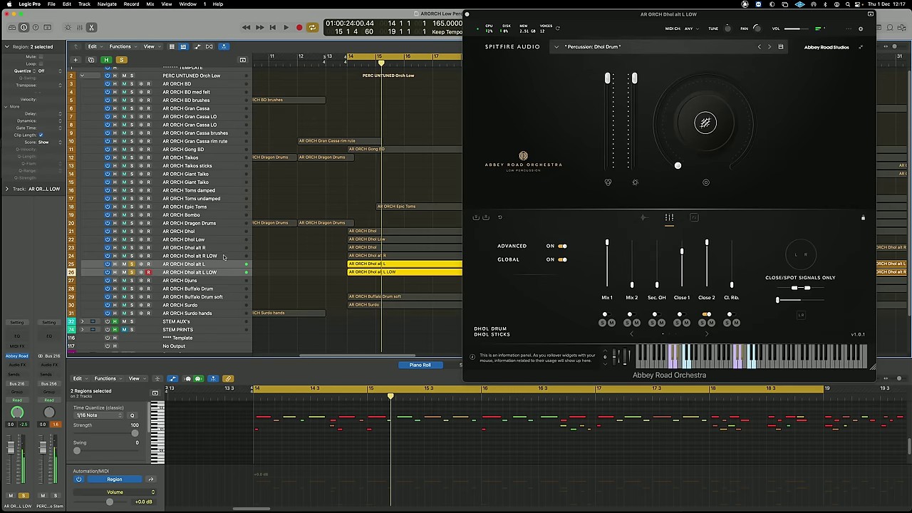
# Add AR ORCH Dhol alt R and Dhol alt R LOW to the solo and play the four alt Dhol tracks from bar 14
pyautogui.click(212, 255)
pyautogui.press('s')
pyautogui.hotkey('shift', 'Return')
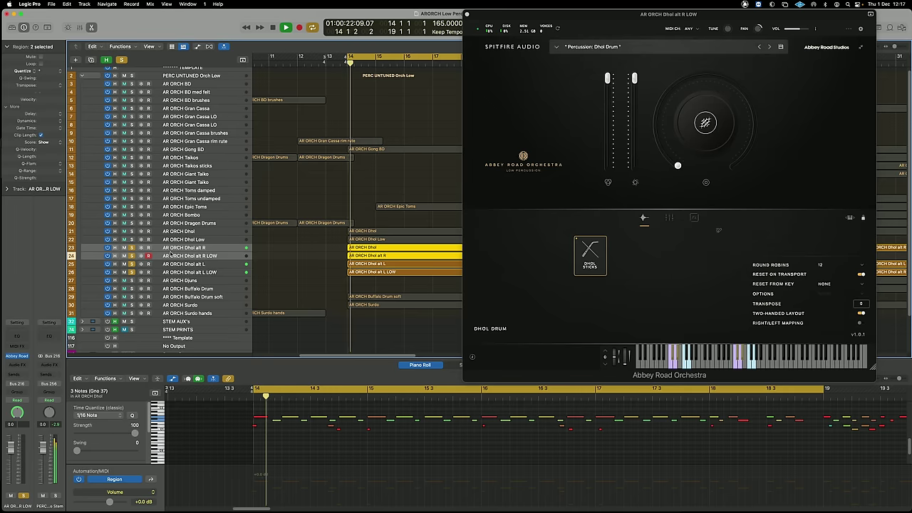
pyautogui.press('space')
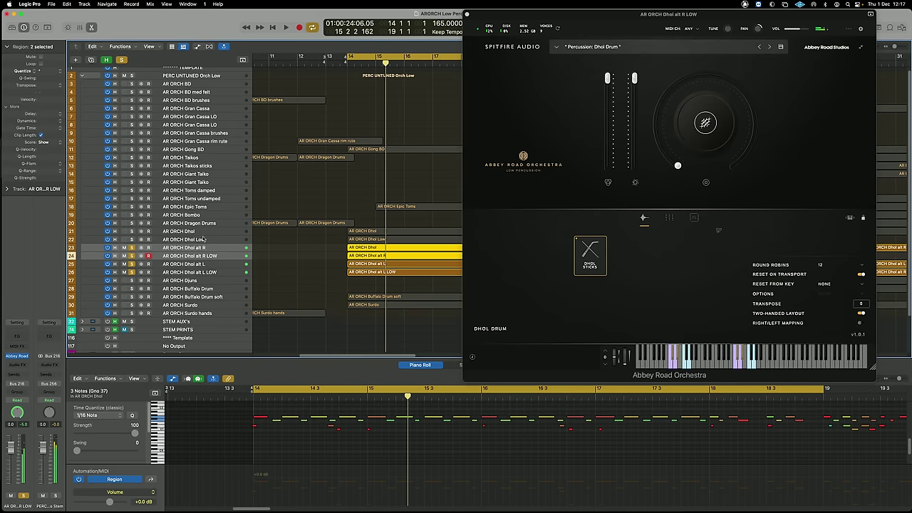
# Add AR ORCH Dhol and Dhol Low to the solo, and play all six Dhol tracks together
pyautogui.click(132, 231)
pyautogui.click(131, 240)
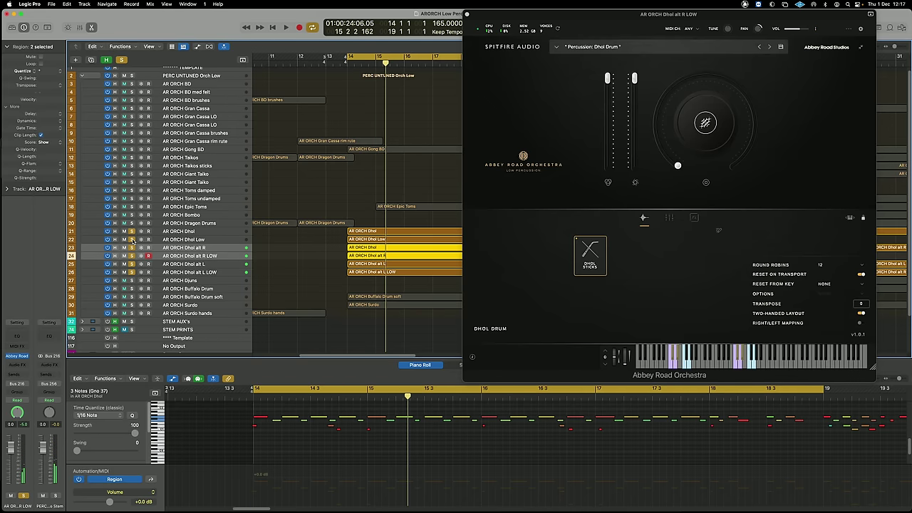
pyautogui.keyDown('shift'); pyautogui.click(220, 232); pyautogui.keyUp('shift')
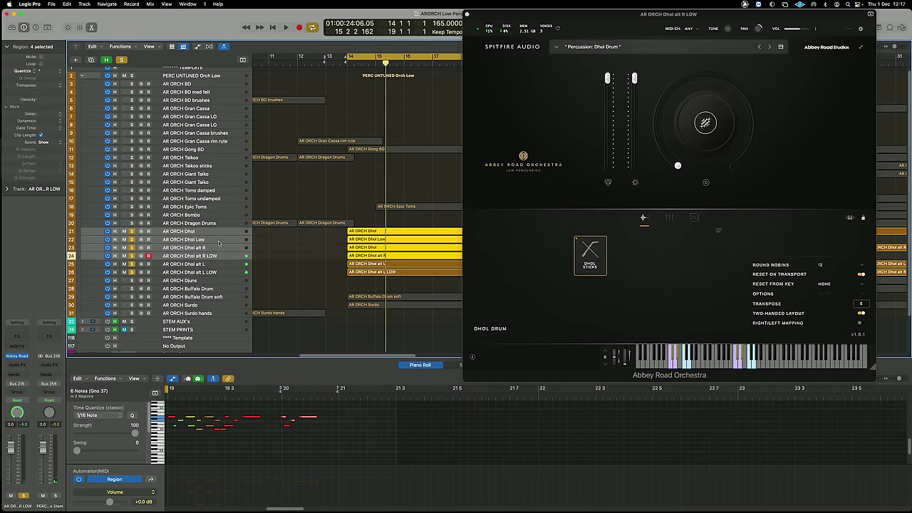
pyautogui.press('space')
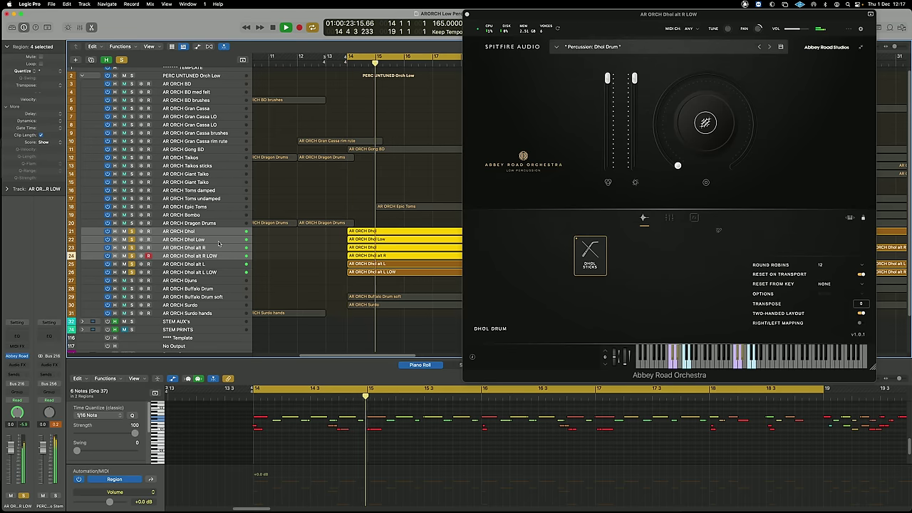
pyautogui.press('space')
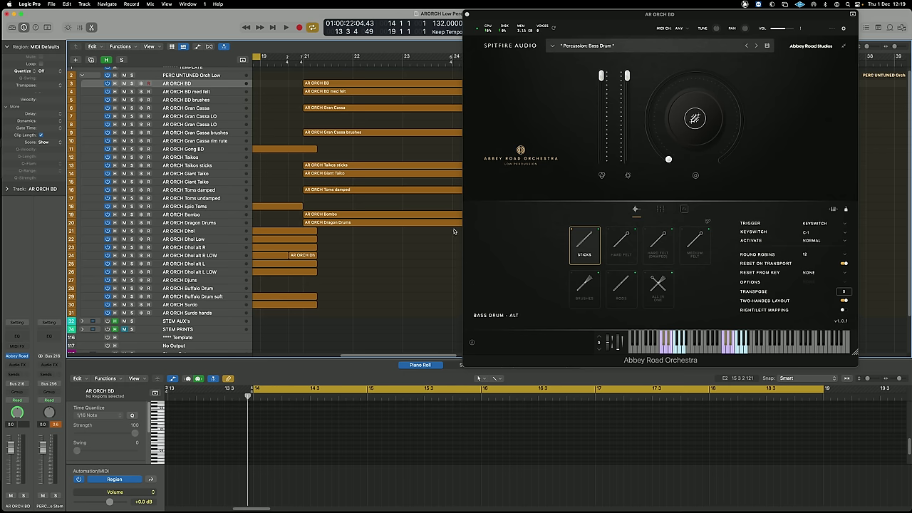
# Show the microphone mixers of the AR ORCH BD and AR ORCH BD med felt instruments
pyautogui.click(661, 209)
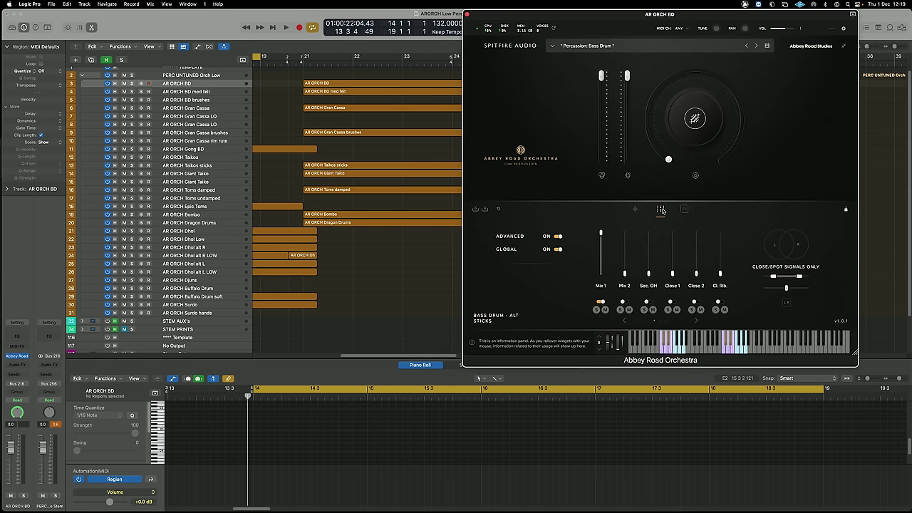
pyautogui.click(224, 97)
pyautogui.click(670, 219)
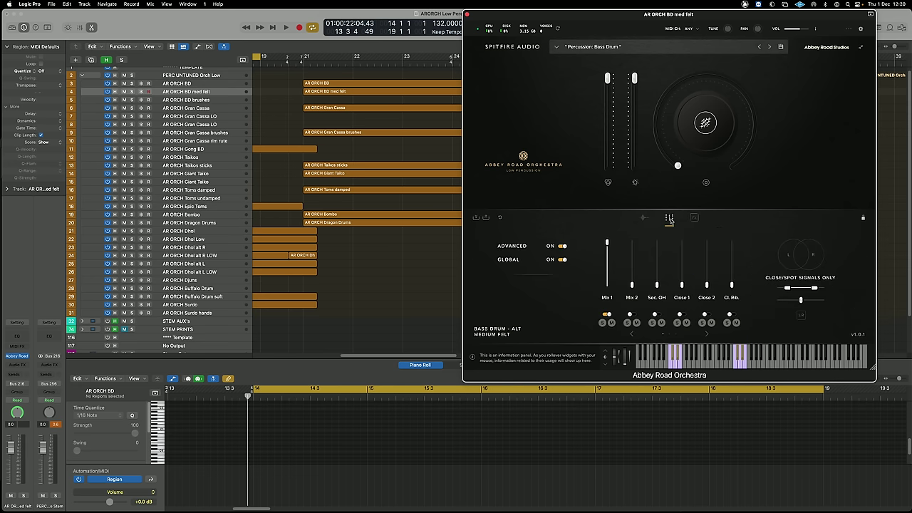